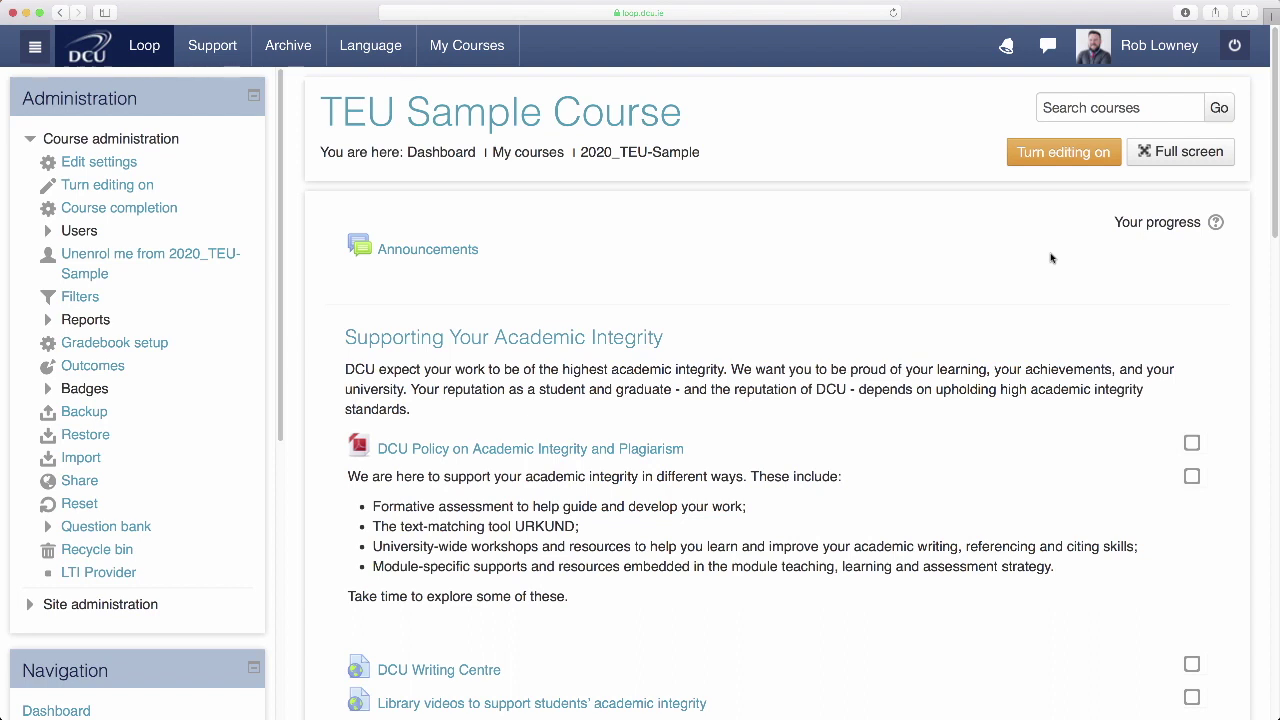
# - Turn on course editing and add a new Assignment activity to the Module Assessment section
pyautogui.click(1053, 163)
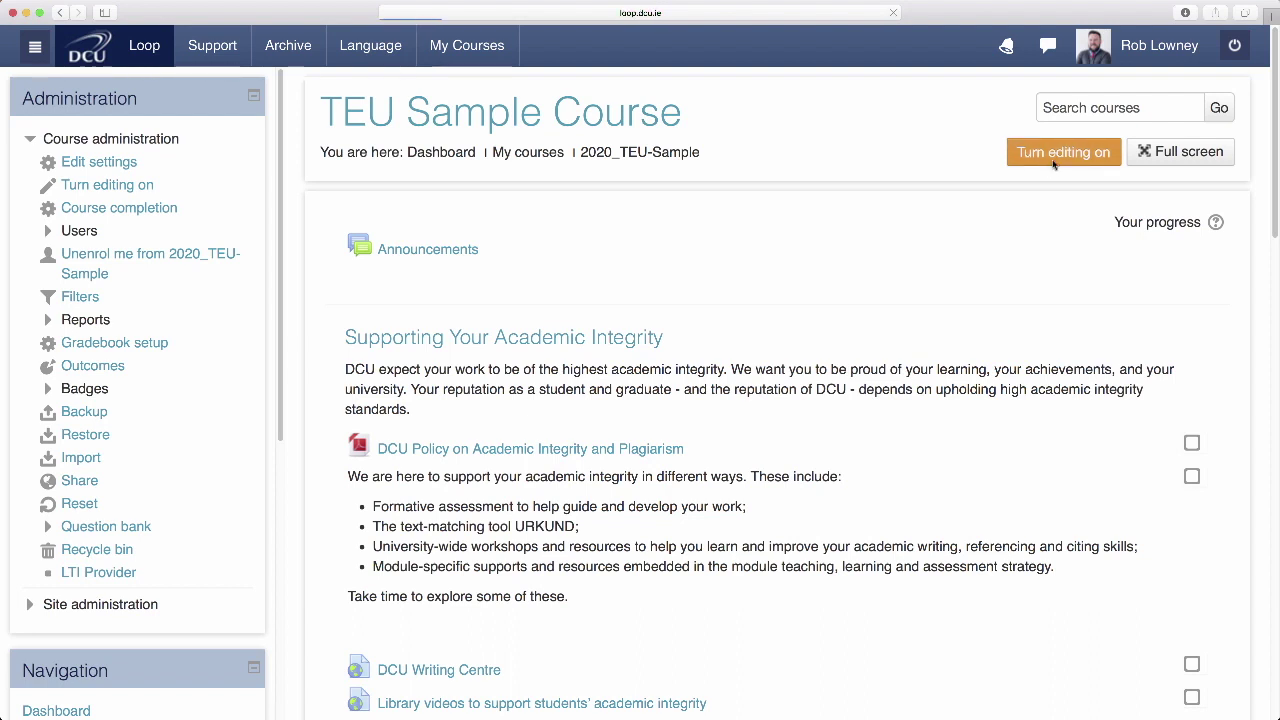
pyautogui.scroll(-1, 1050, 360)
pyautogui.scroll(-10, 1050, 360)
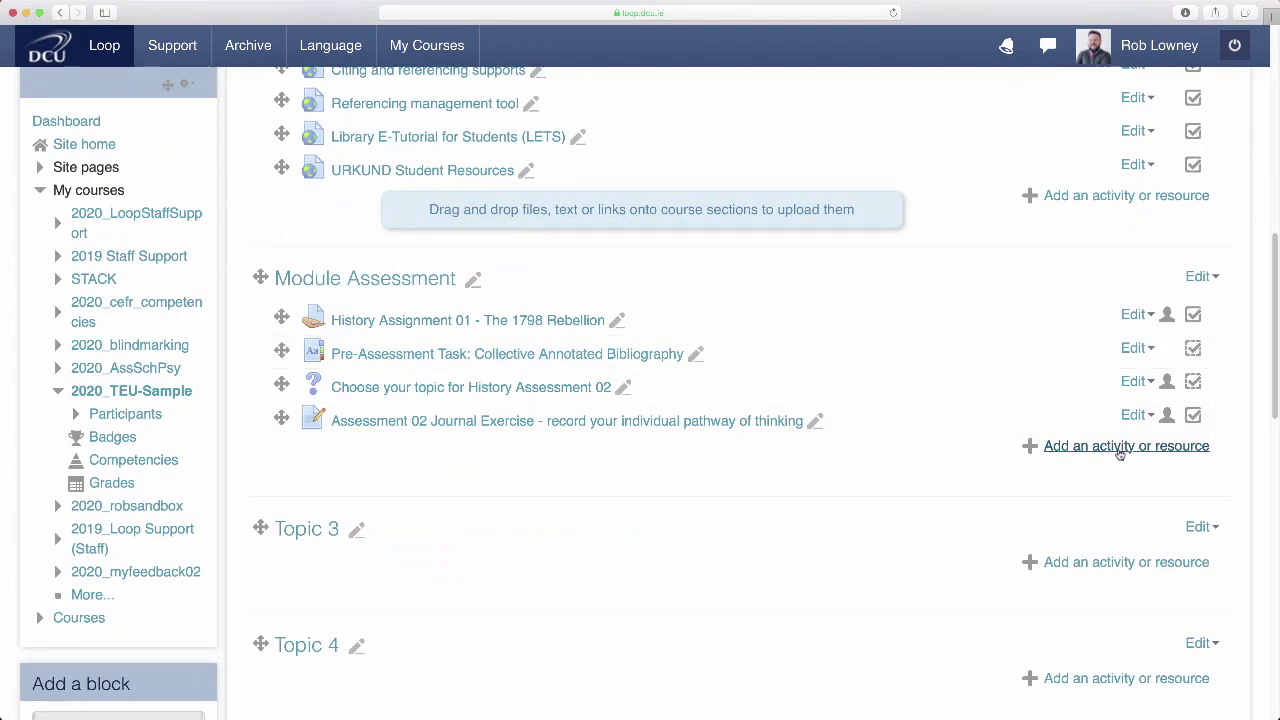
pyautogui.click(1120, 447)
pyautogui.click(512, 226)
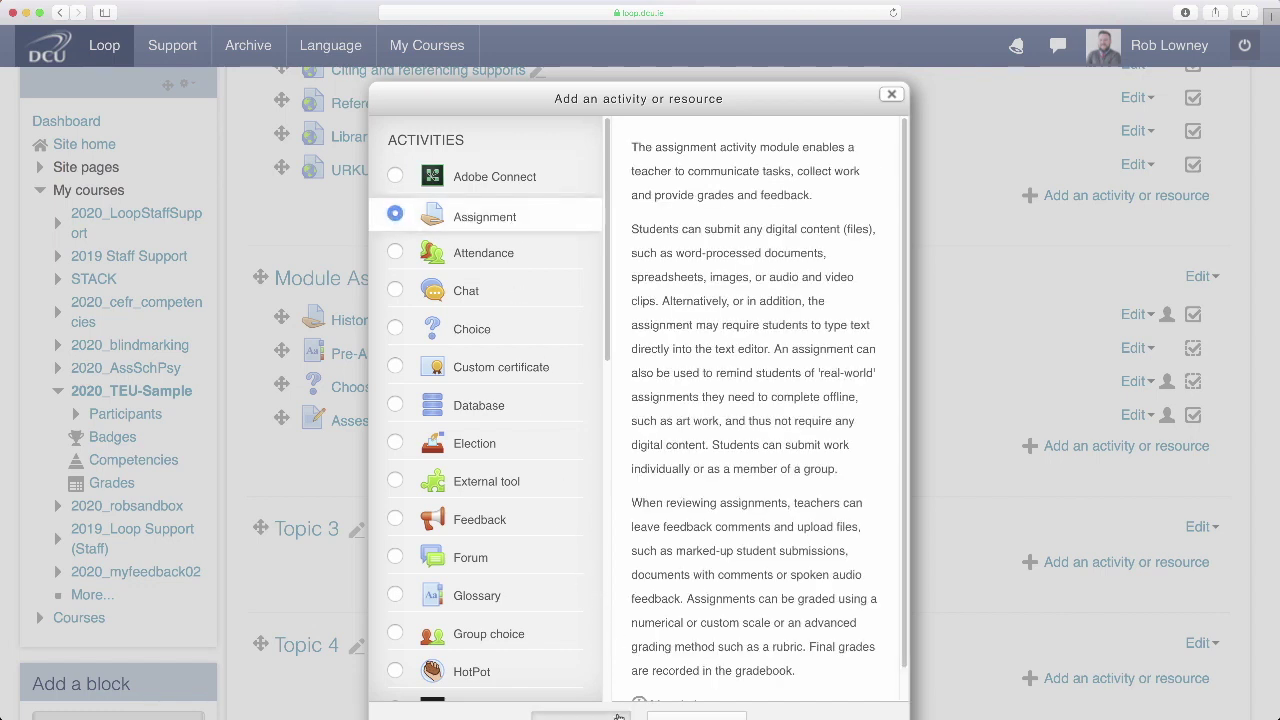
pyautogui.click(619, 716)
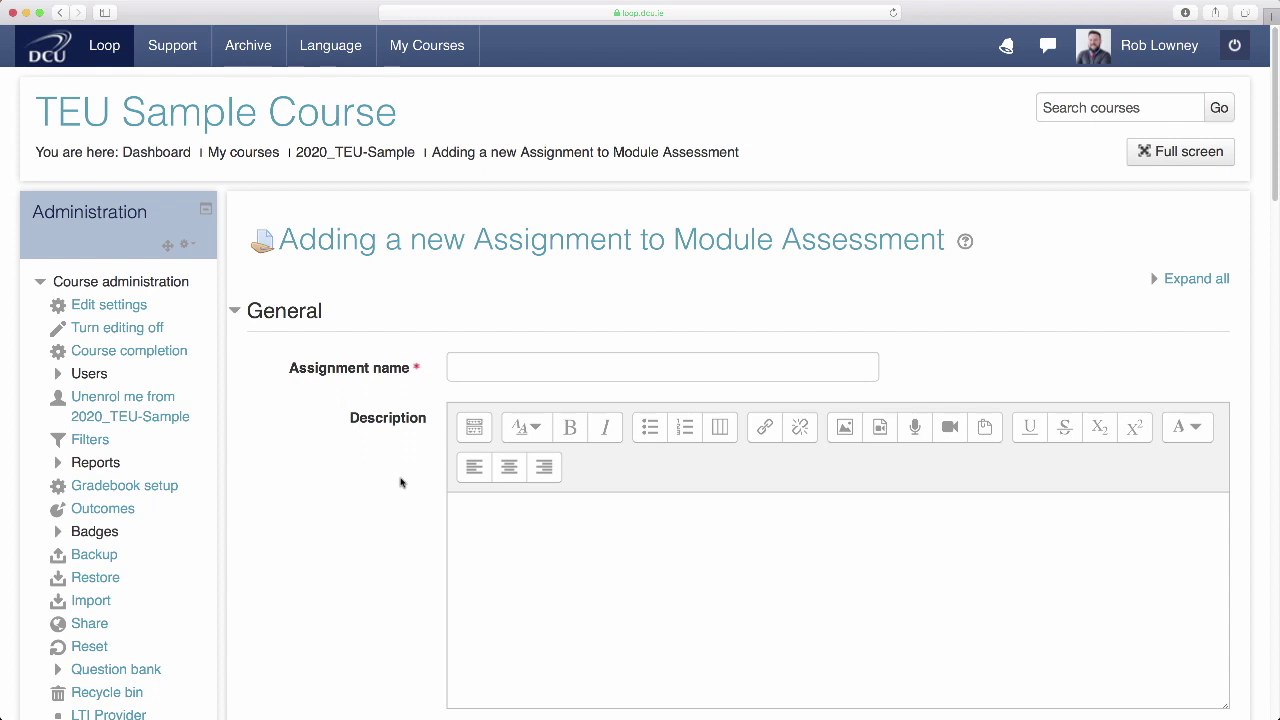
# - Name the assignment "History Assignment 03 - Parnell and Home Rule" and enter the bulleted description covering the 1,500 word essay and 2-minute audio defence
pyautogui.click(450, 366)
pyautogui.write('History Assignment 03 - Parnell and Home Rule')
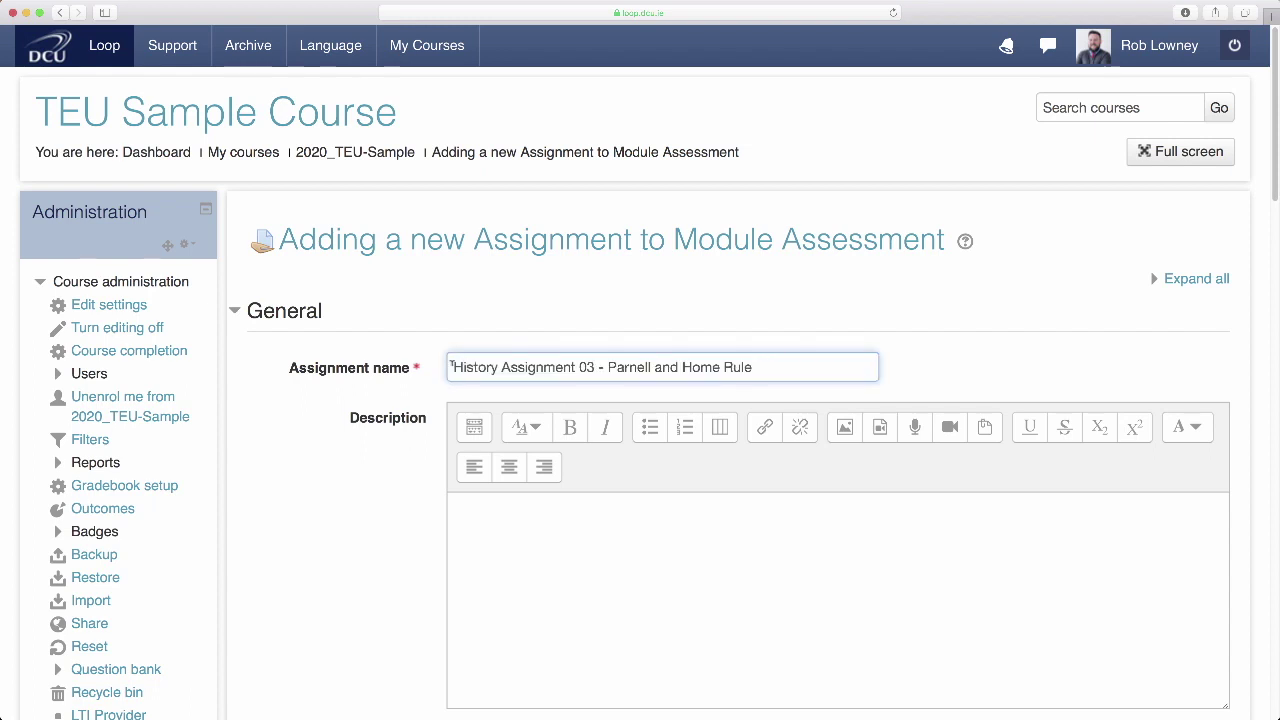
pyautogui.click(452, 503)
pyautogui.write('Write a 1,500 word essay in response to this statement: "Parnell’s folly was to believe Irish Home Rule would ever be granted by Britain." The DCU Policy on Academic Integrity and Plagiarism is applicable to this assignment. Use the Harvard style for citations and references. Consult the academic integrity supports on this module’s Loop course page for help. In particular, remember that historical images need to be cited and referenced correctly. Remember that all quotes from historical figures need to be cited and referenced correctly. In addition to submitting the written paper, record a 2-minute audio clip in which you defend your work, by using the audio recorder in the ‘Online Text’ submission area. Read this guidance note to help you prepare your defence.')
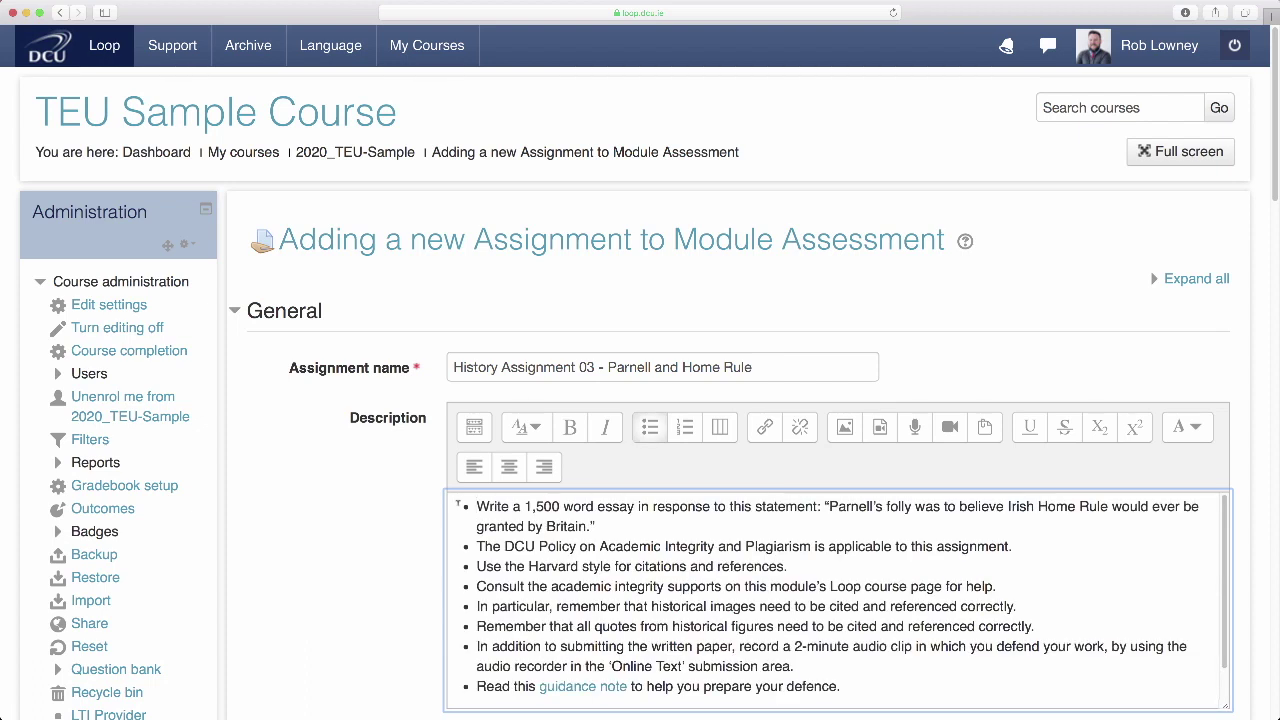
pyautogui.moveTo(476, 646); pyautogui.dragTo(805, 664)
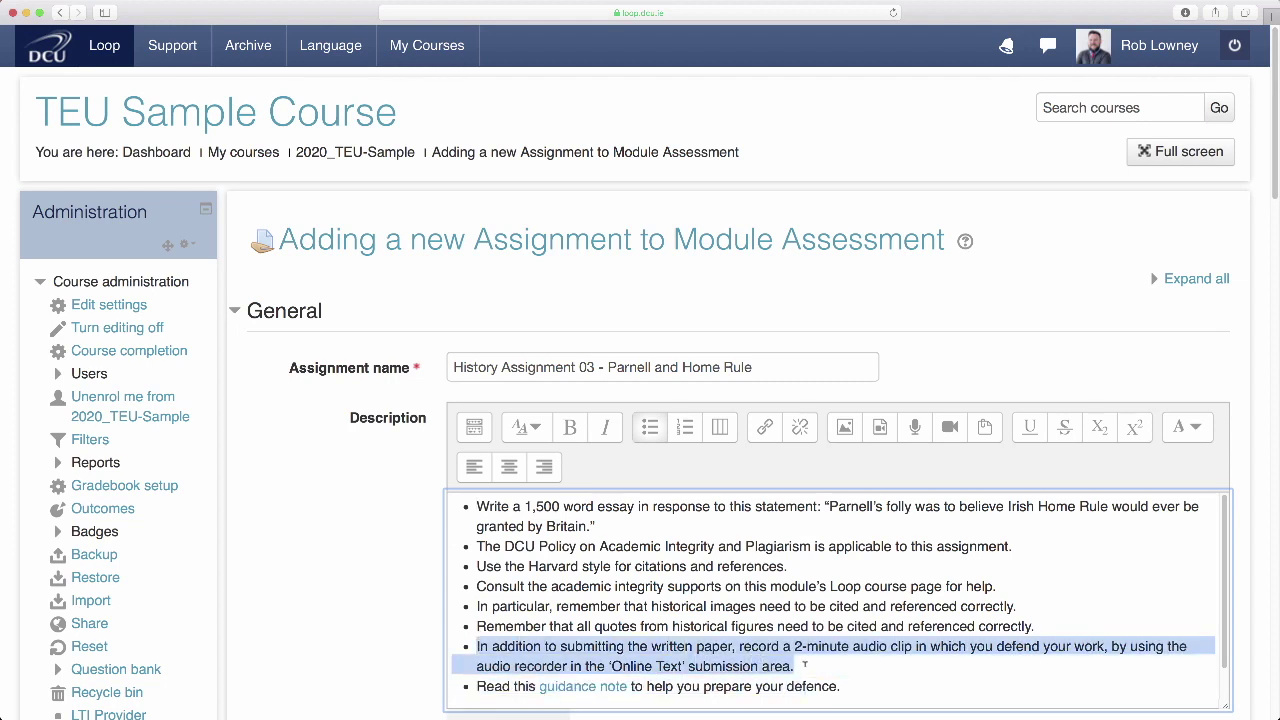
pyautogui.click(352, 672)
# - Enable Online text as a submission type alongside File submissions, leaving Loop Reflect off
pyautogui.scroll(-10, 345, 606)
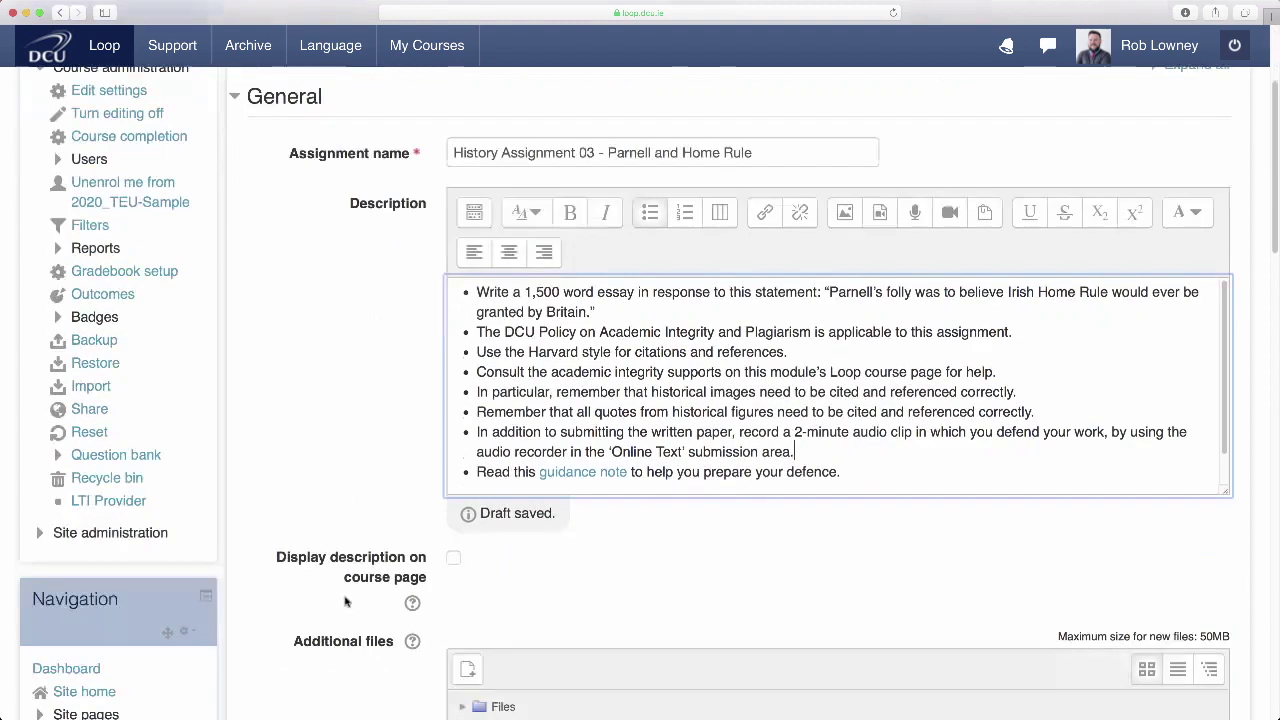
pyautogui.scroll(-1, 347, 608)
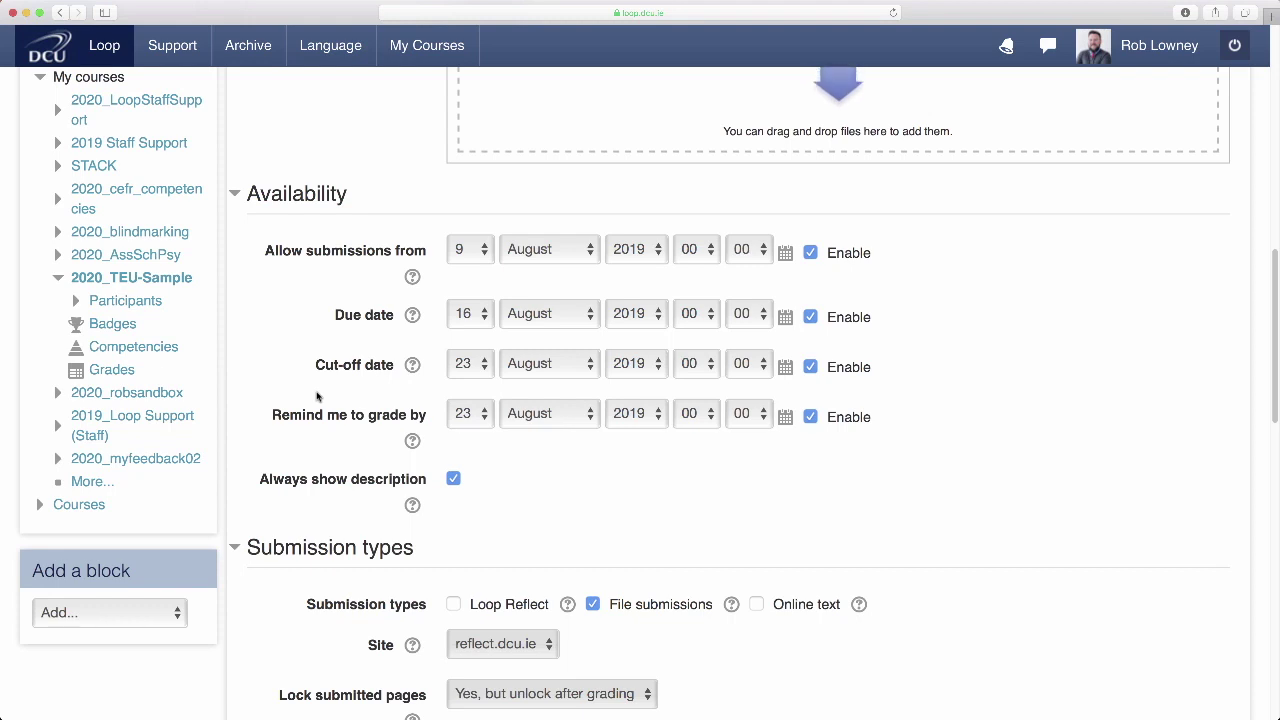
pyautogui.scroll(-3, 320, 402)
pyautogui.scroll(-3, 326, 411)
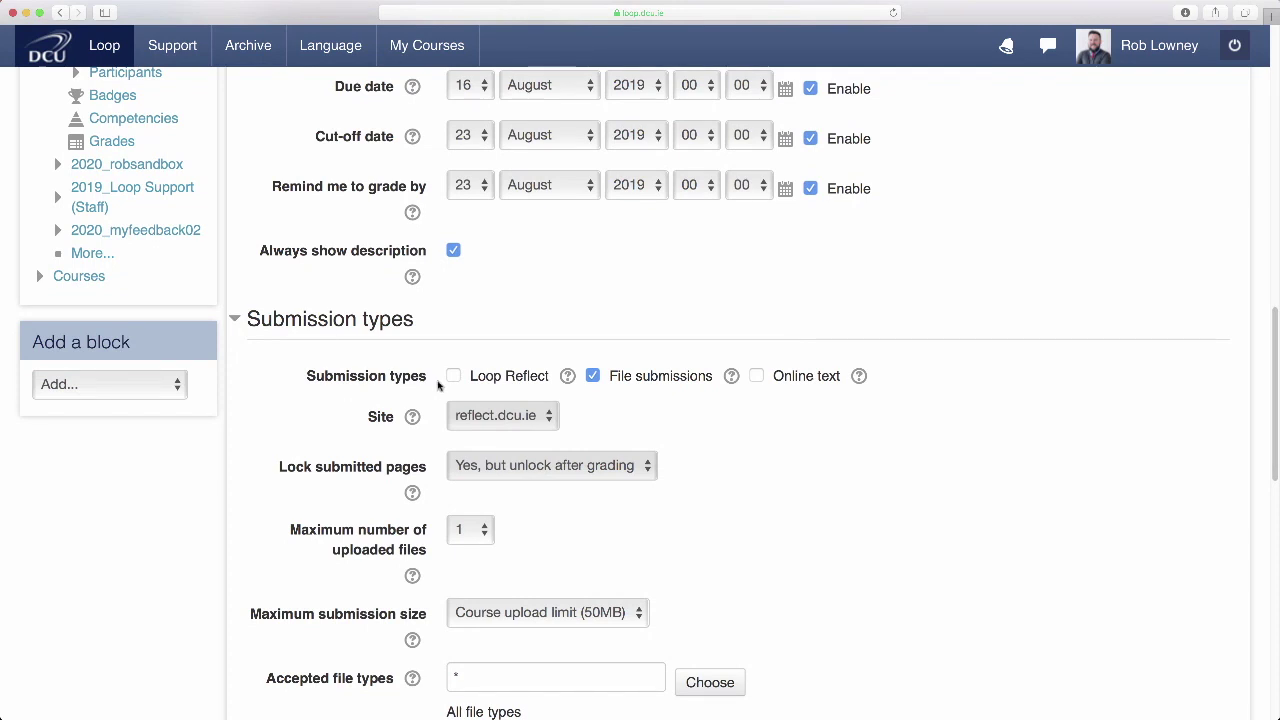
pyautogui.click(453, 376)
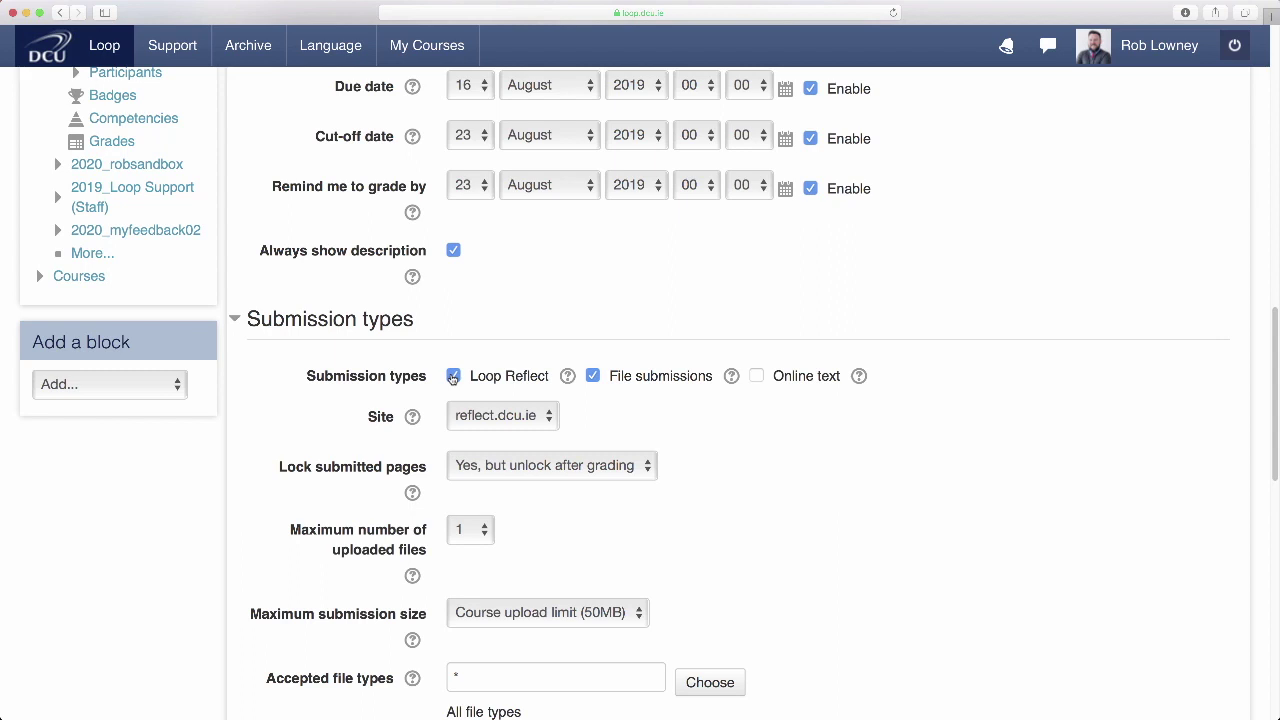
pyautogui.click(453, 376)
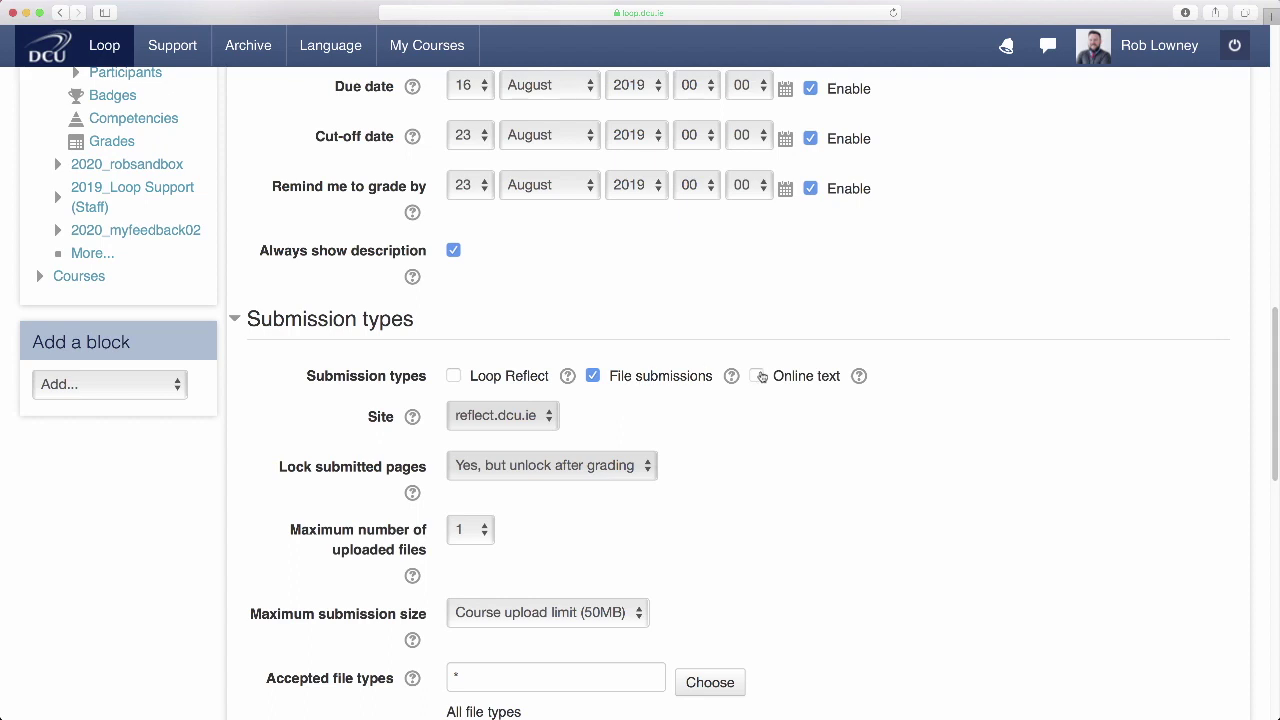
pyautogui.click(758, 376)
# - Expand the Grade settings of the new assignment
pyautogui.scroll(-2, 312, 445)
pyautogui.scroll(-3, 312, 445)
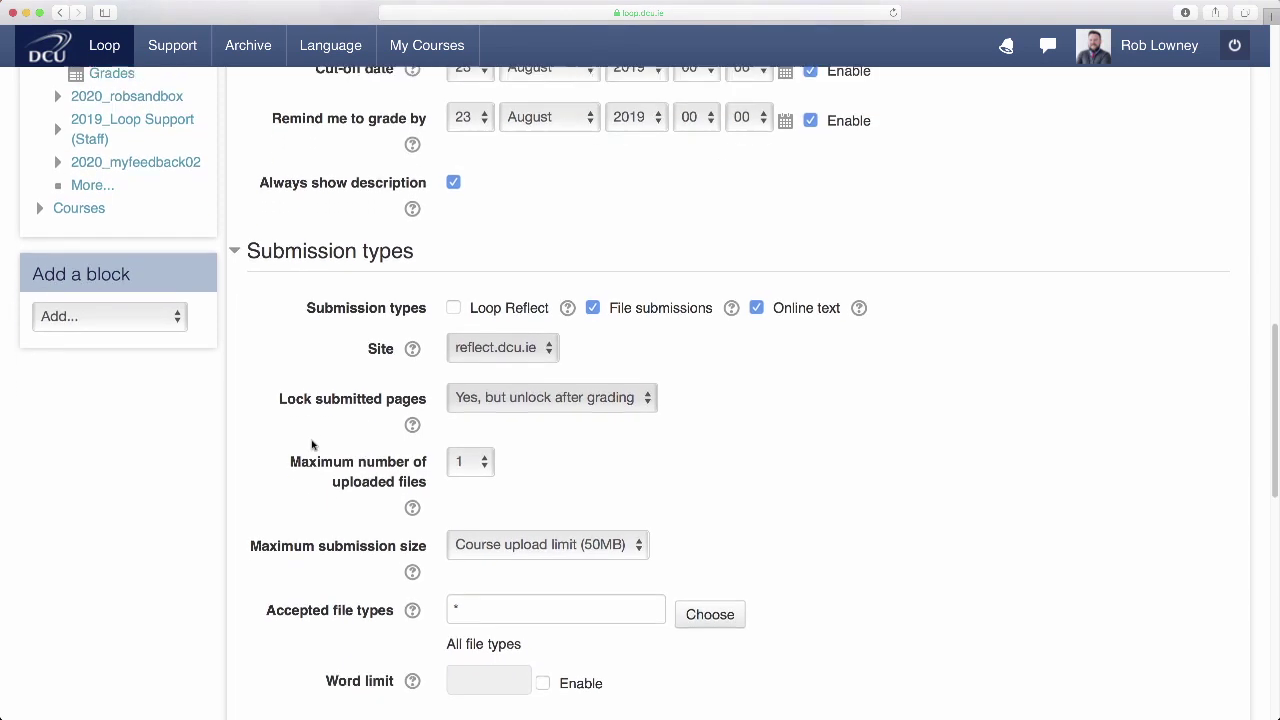
pyautogui.scroll(-8, 312, 445)
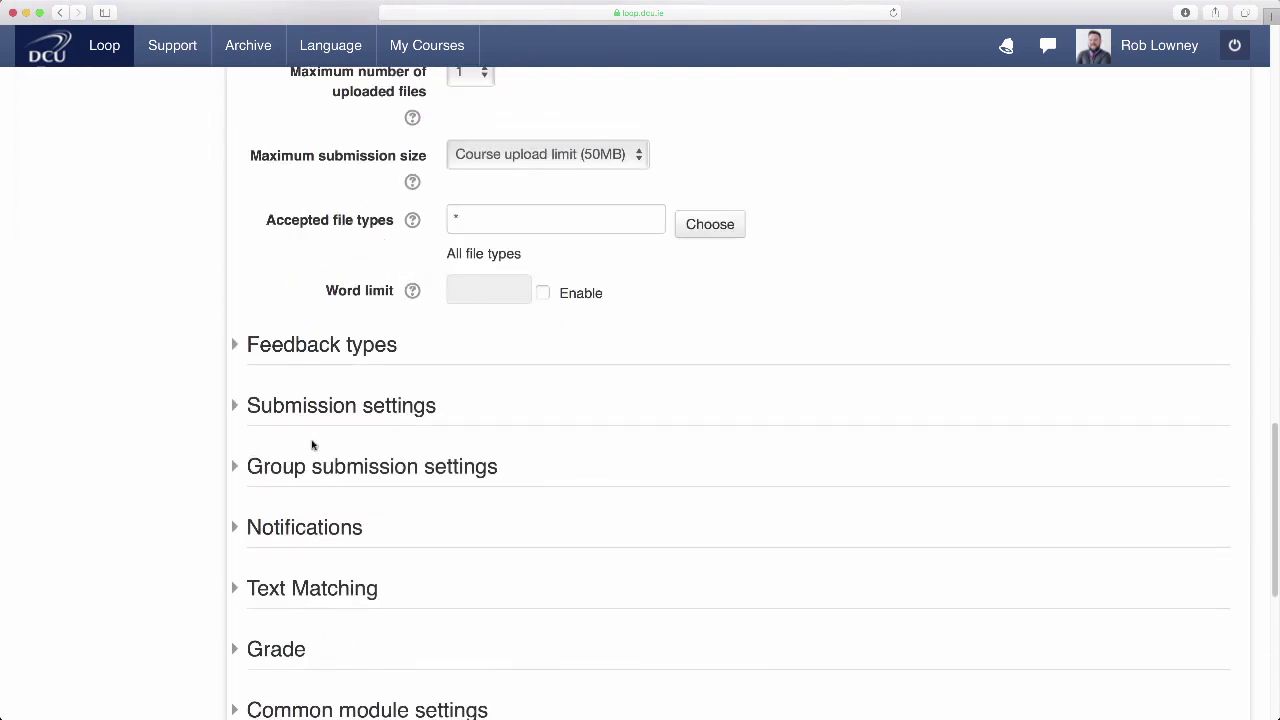
pyautogui.scroll(-5, 312, 445)
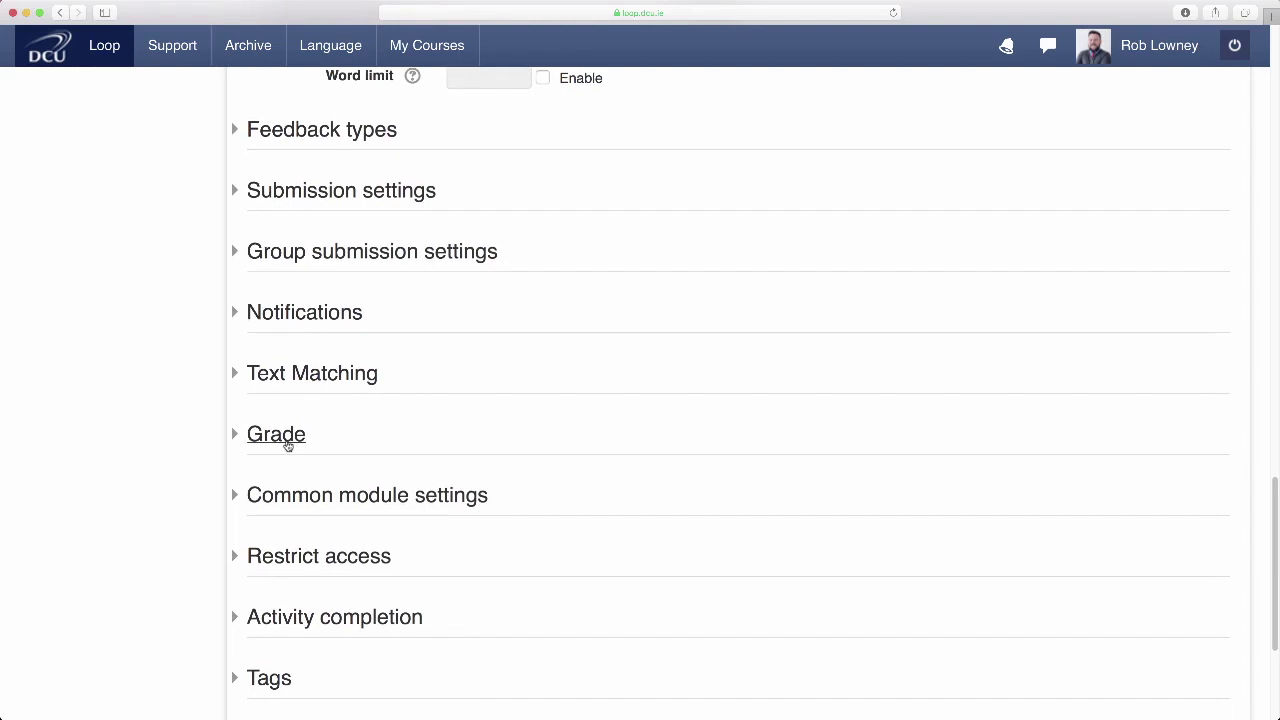
pyautogui.click(288, 440)
pyautogui.scroll(-1, 282, 445)
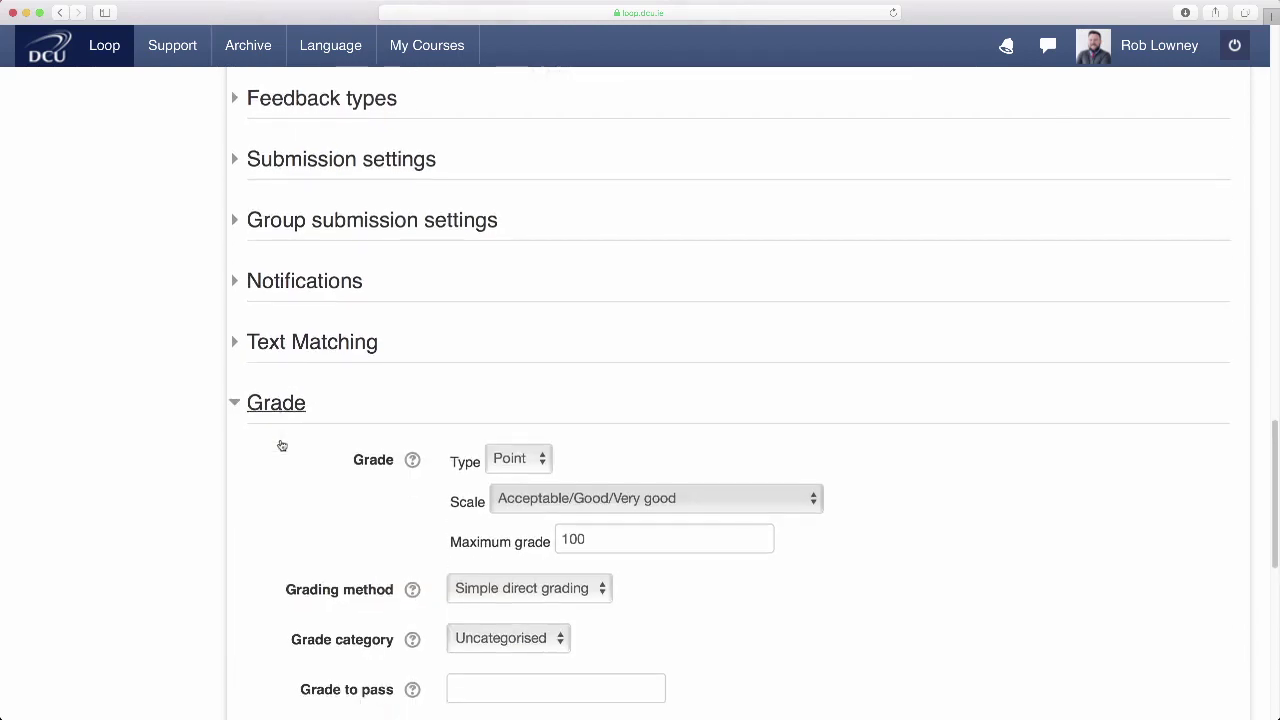
pyautogui.scroll(-3, 282, 445)
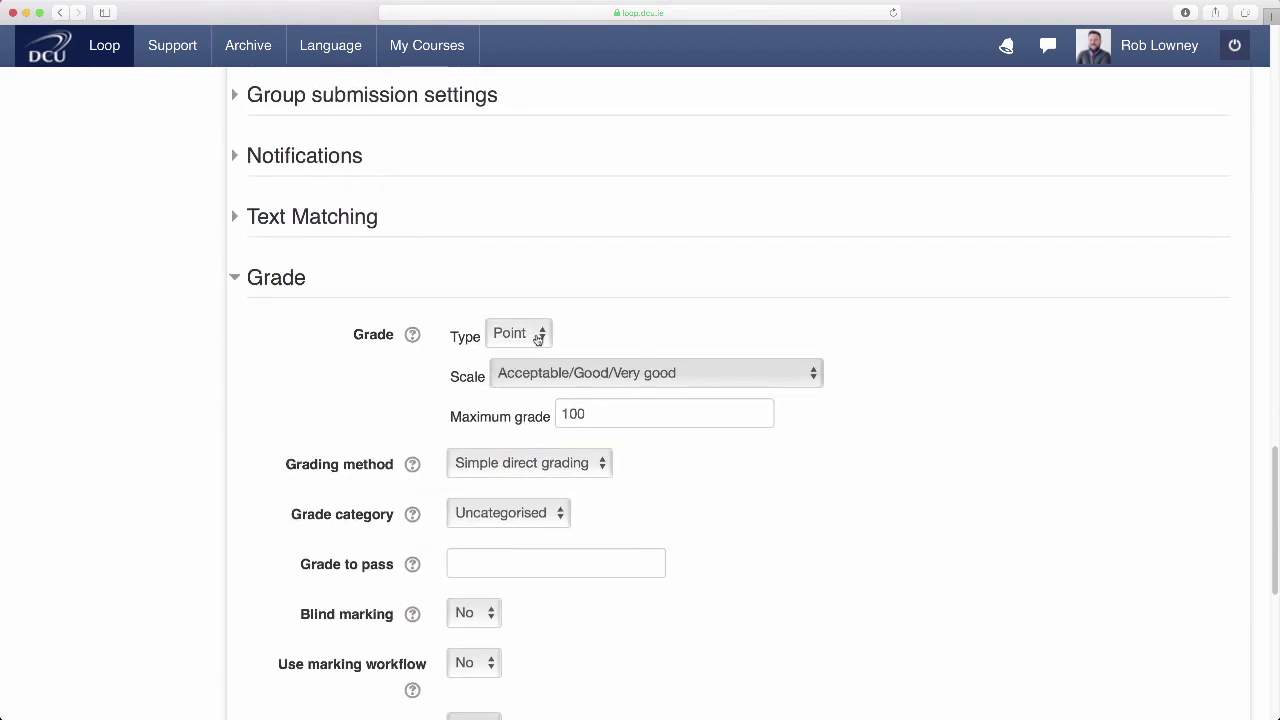
pyautogui.click(538, 338)
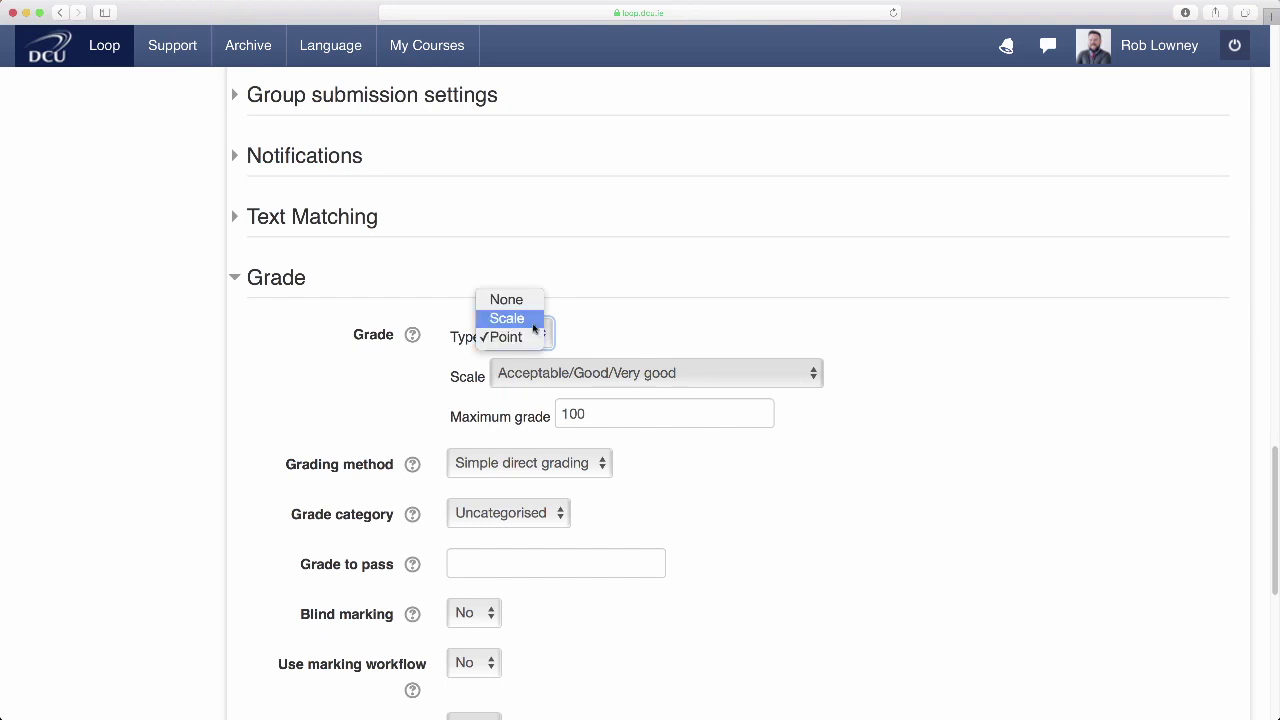
pyautogui.click(508, 318)
pyautogui.click(567, 374)
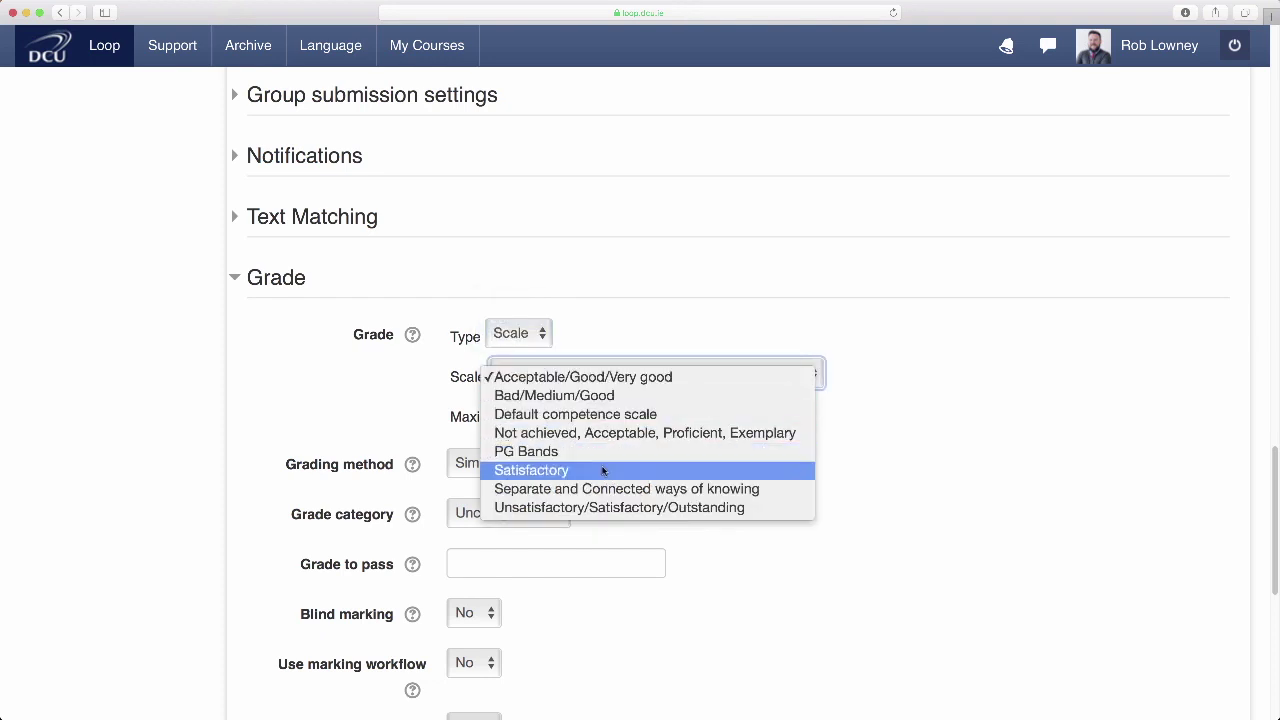
pyautogui.click(598, 378)
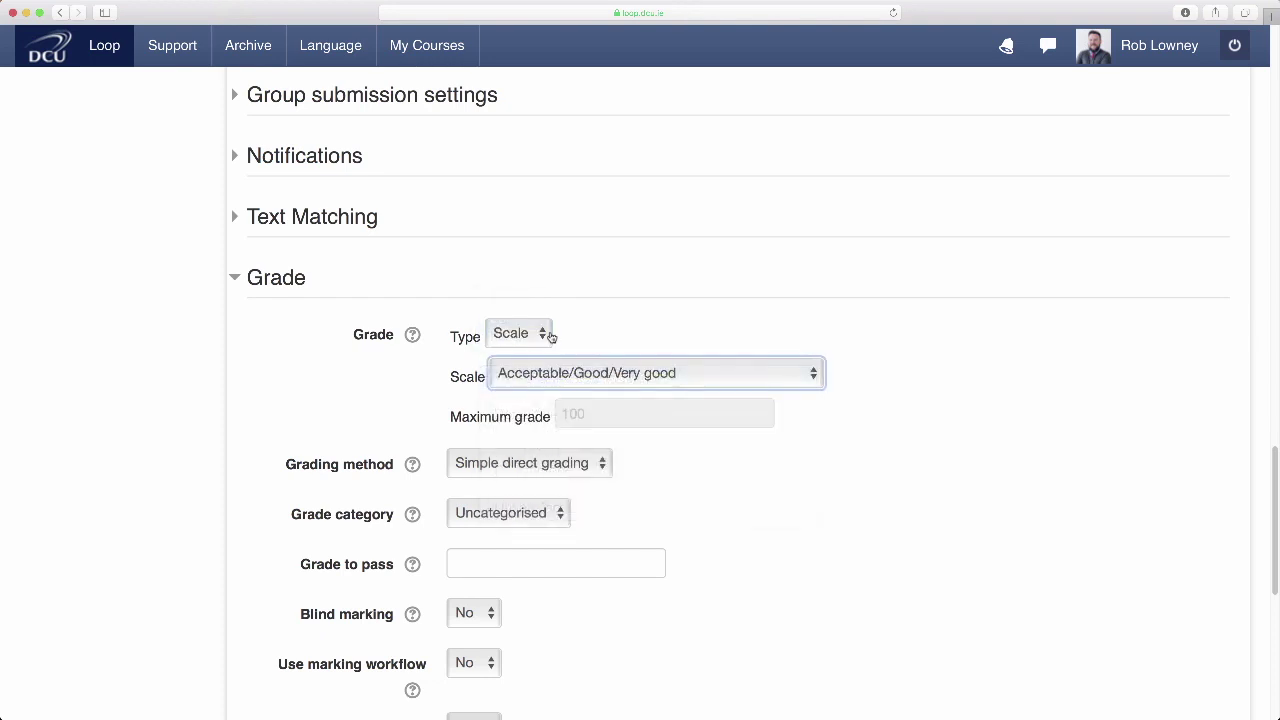
pyautogui.click(540, 334)
pyautogui.click(523, 354)
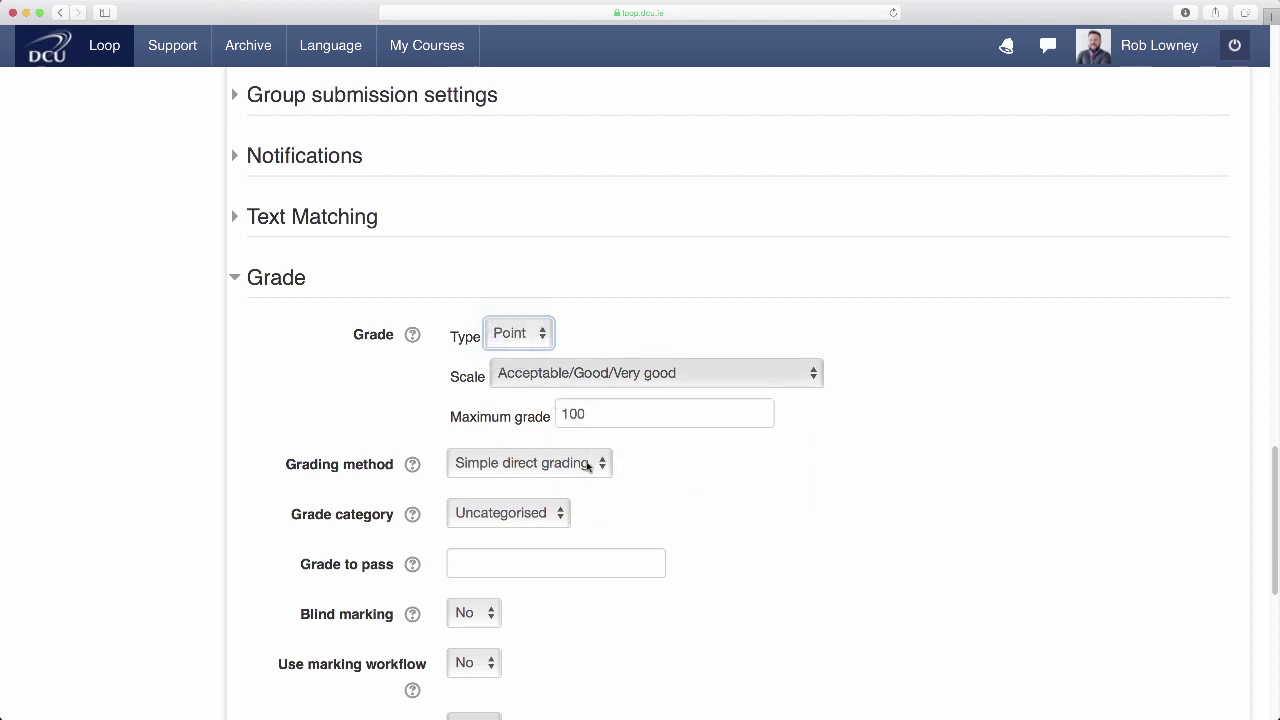
# - Set the grading method to Rubric, then save the assignment and return to the course
pyautogui.click(586, 463)
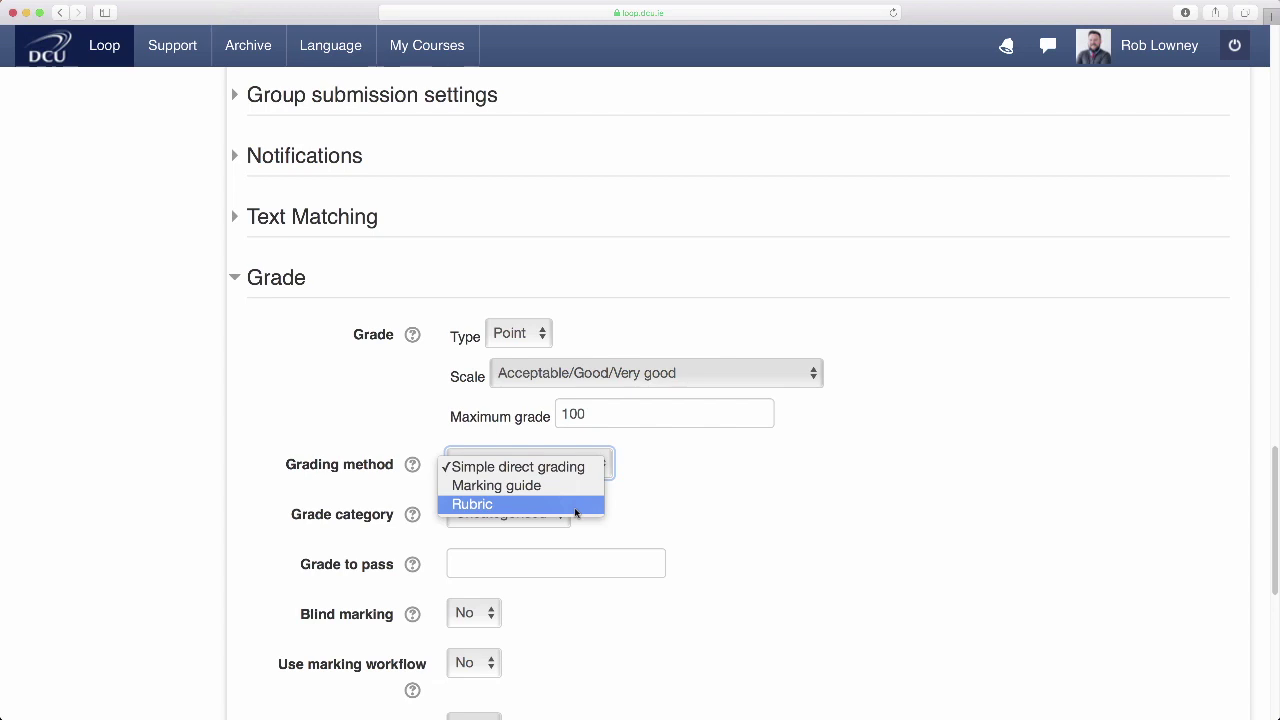
pyautogui.click(575, 513)
pyautogui.scroll(-3, 674, 526)
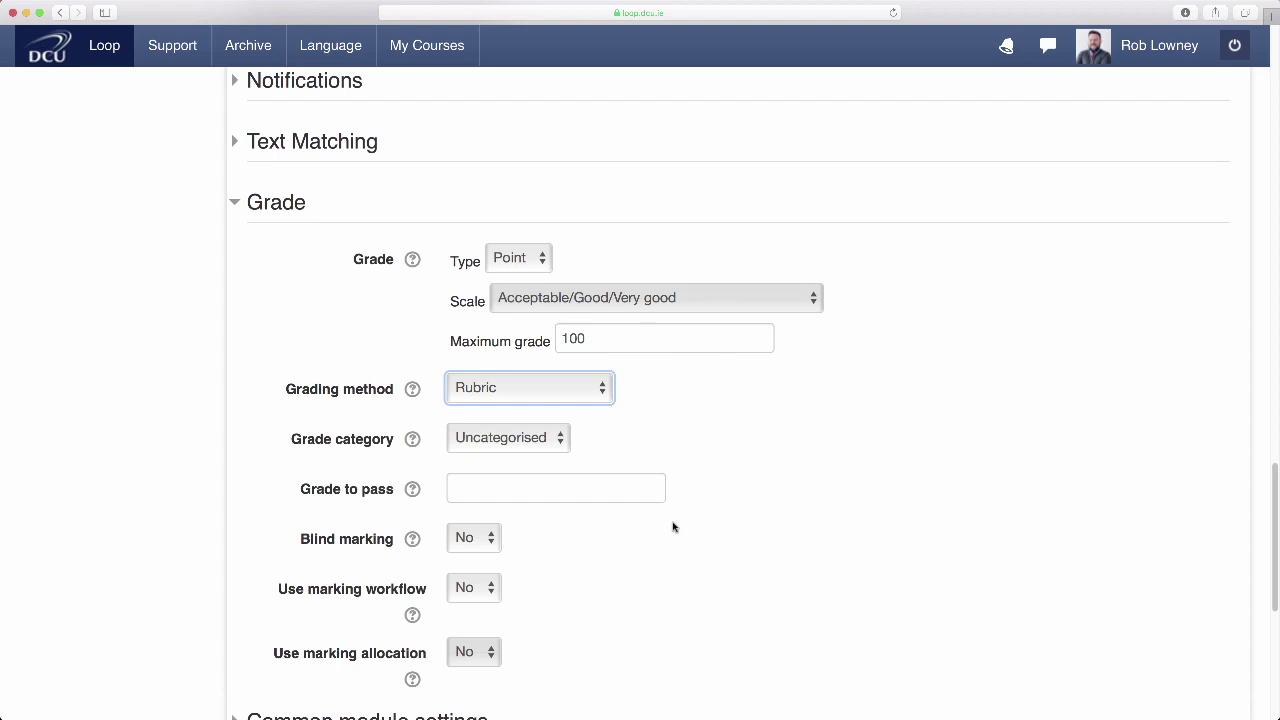
pyautogui.scroll(-5, 674, 526)
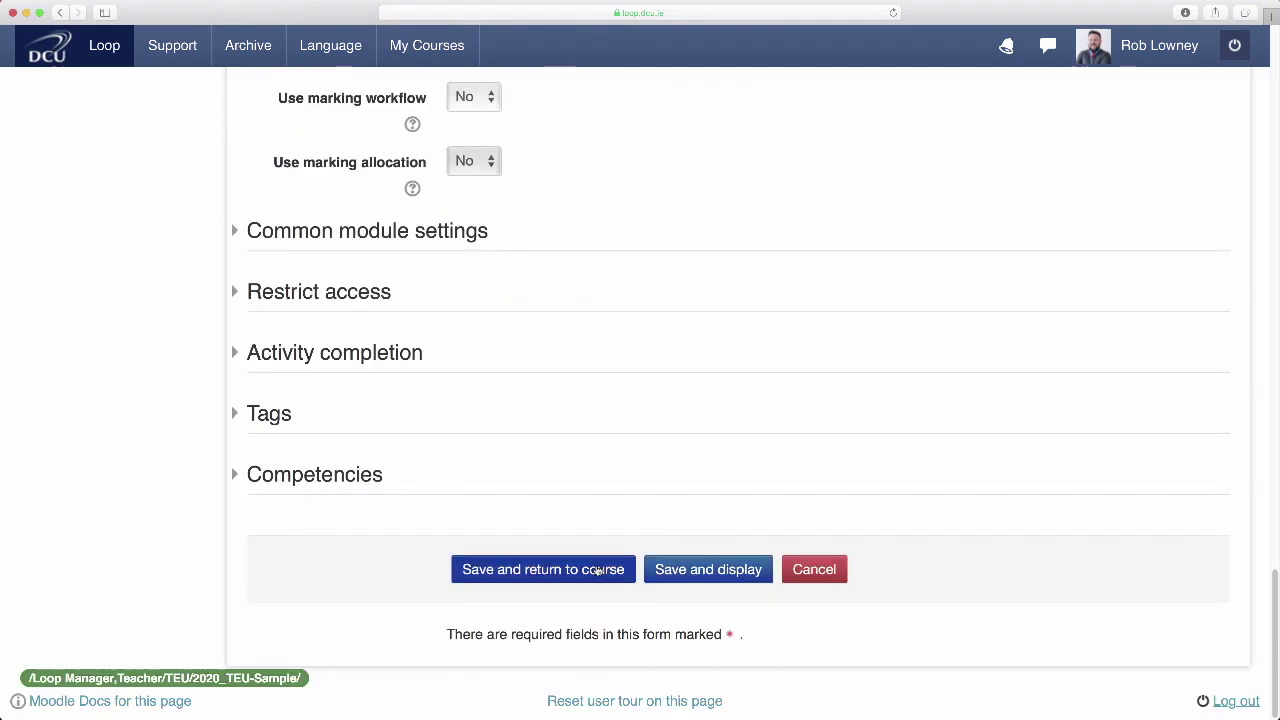
pyautogui.click(597, 569)
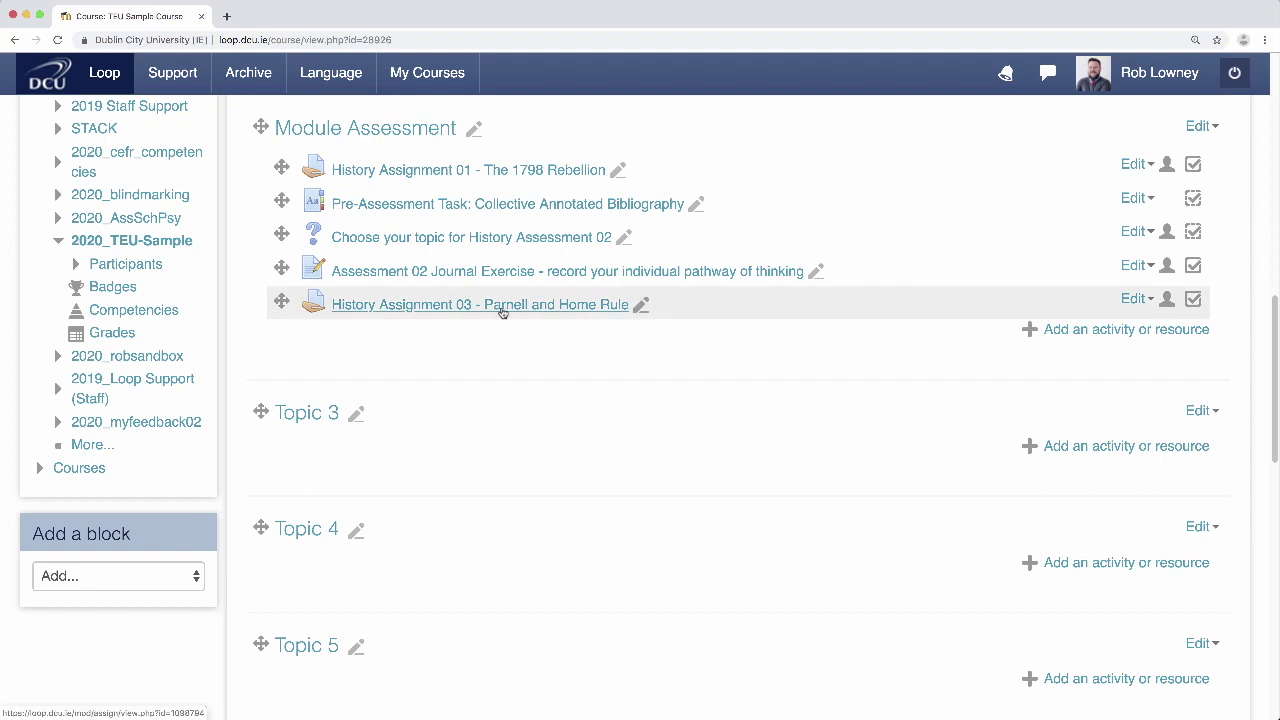
# - Open History Assignment 03 - Parnell and Home Rule from the course page and start grading its submissions
pyautogui.click(502, 310)
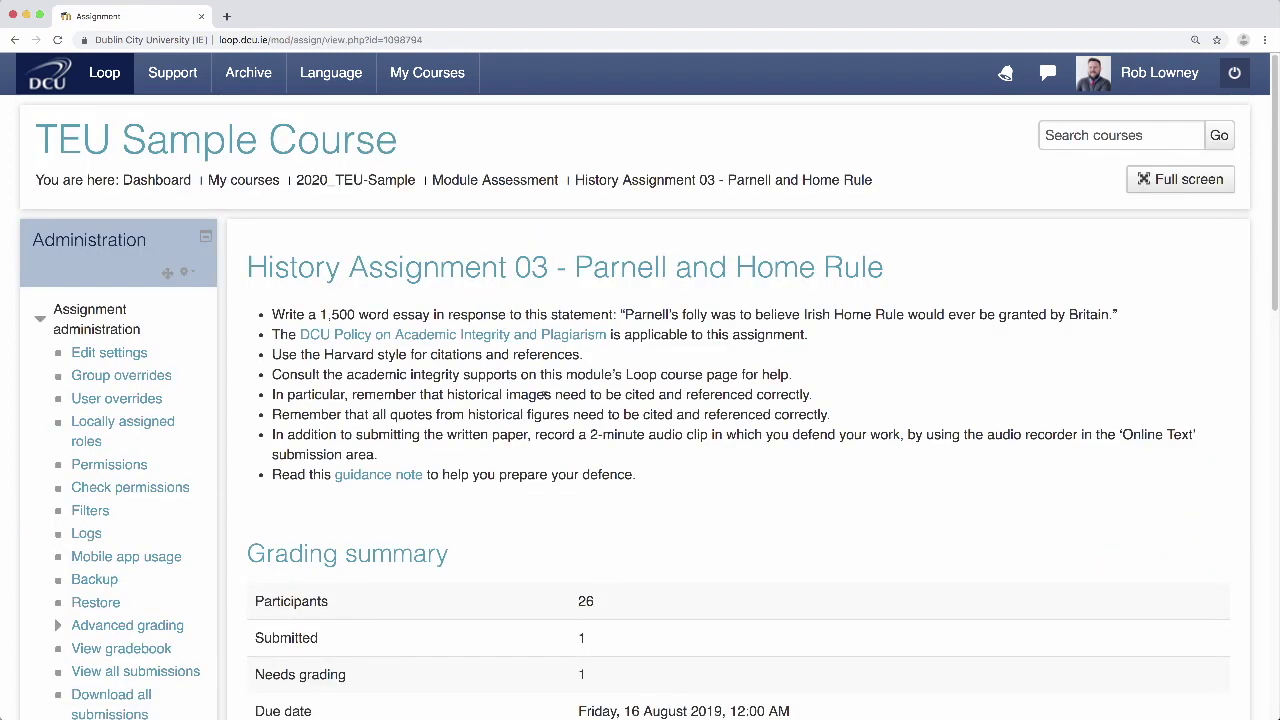
pyautogui.scroll(-5, 561, 520)
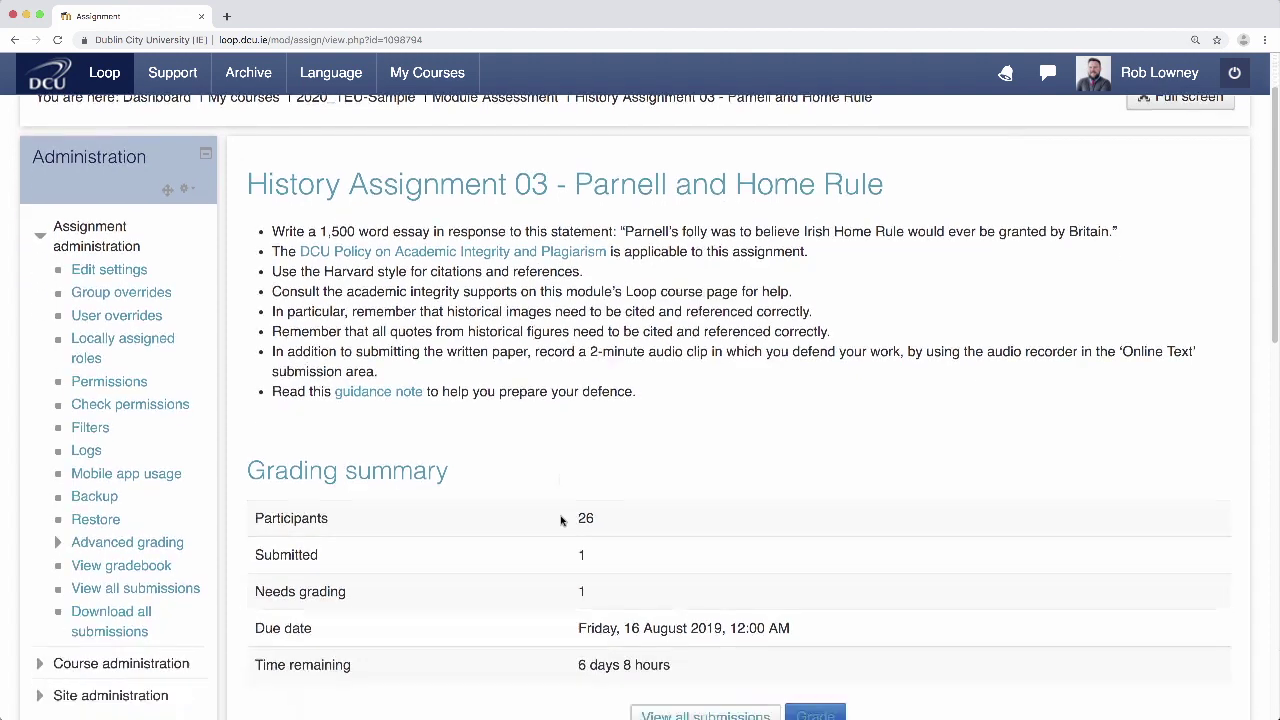
pyautogui.click(816, 435)
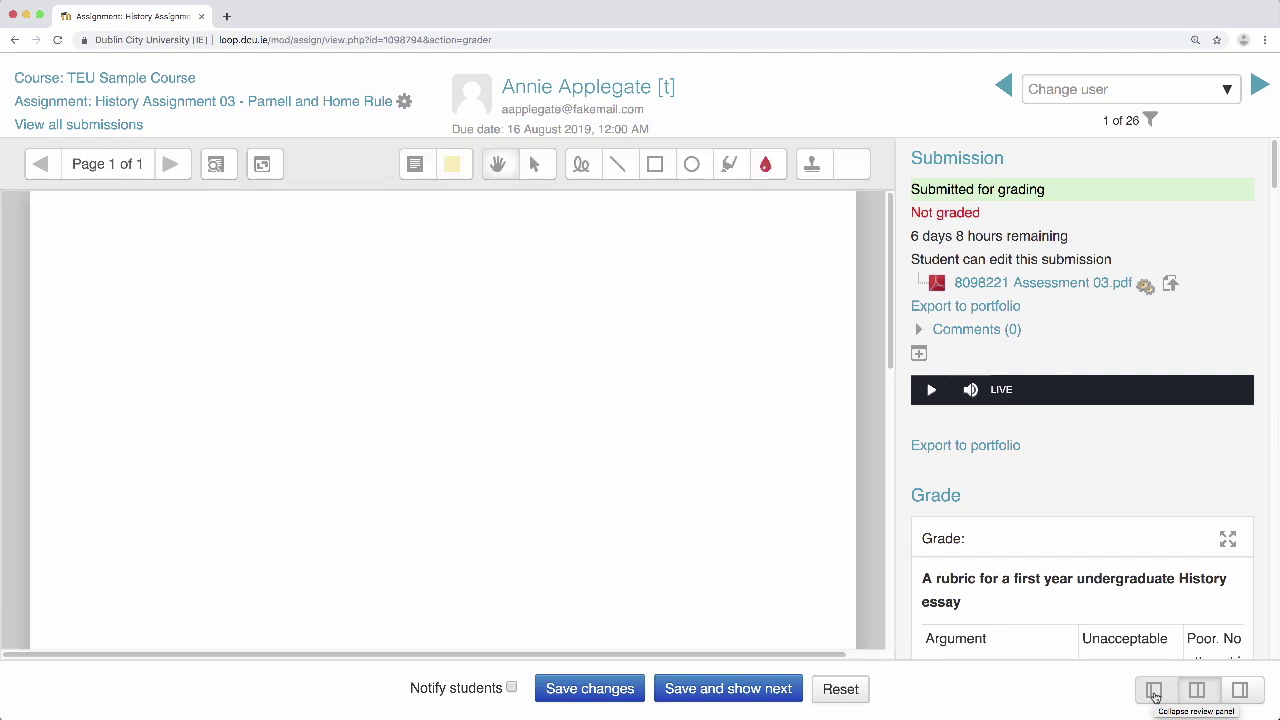
# - Collapse the review panel in the grading view and play the student's submitted audio recording
pyautogui.click(1154, 692)
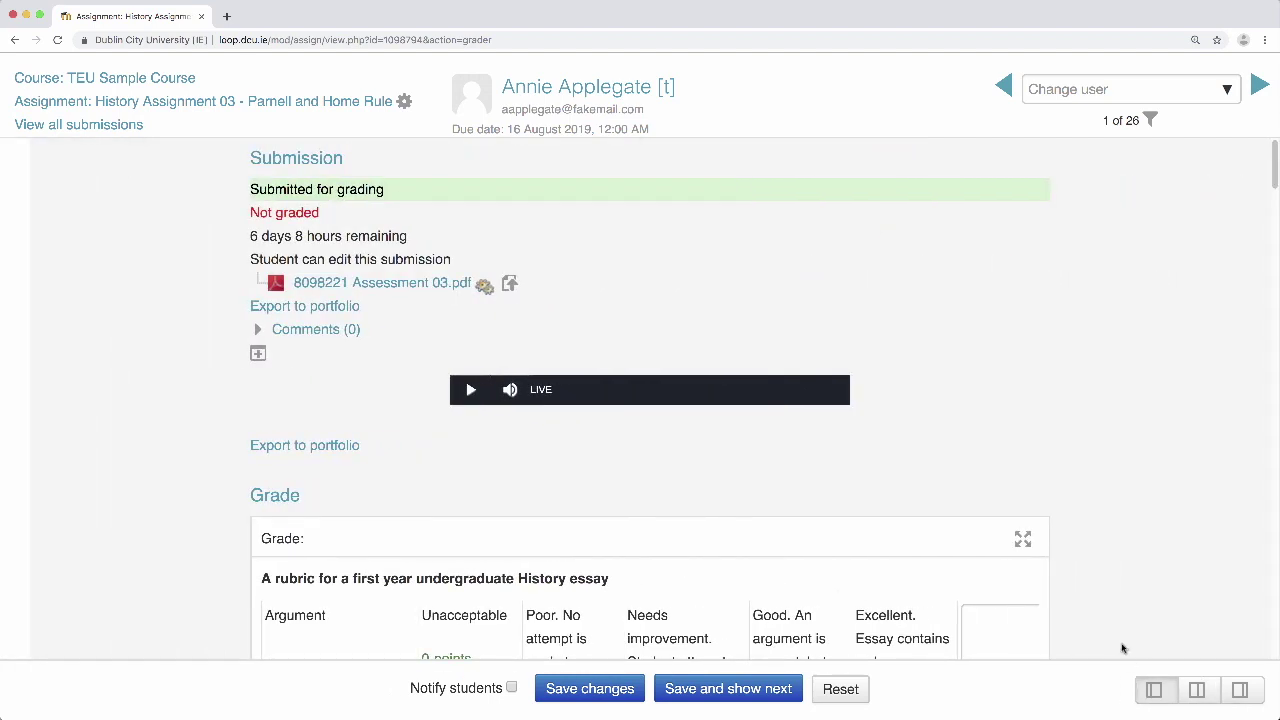
pyautogui.scroll(-1, 1055, 500)
pyautogui.scroll(-1, 1055, 500)
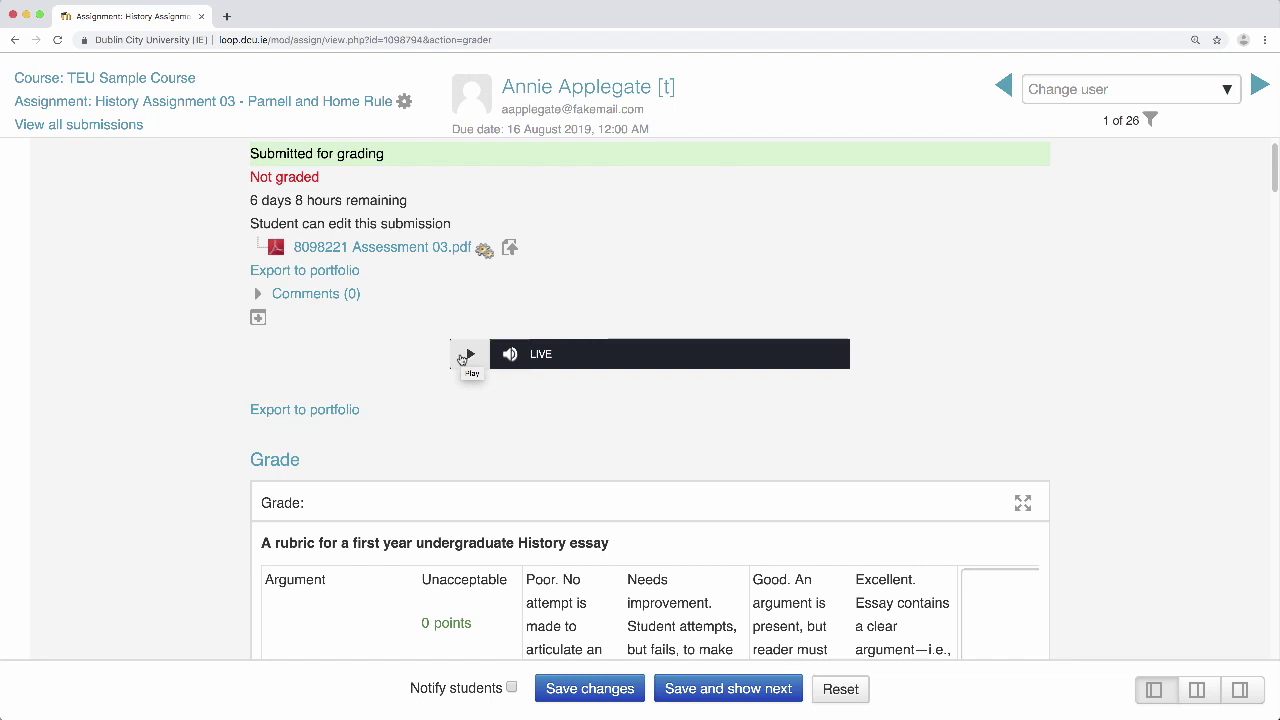
pyautogui.click(462, 357)
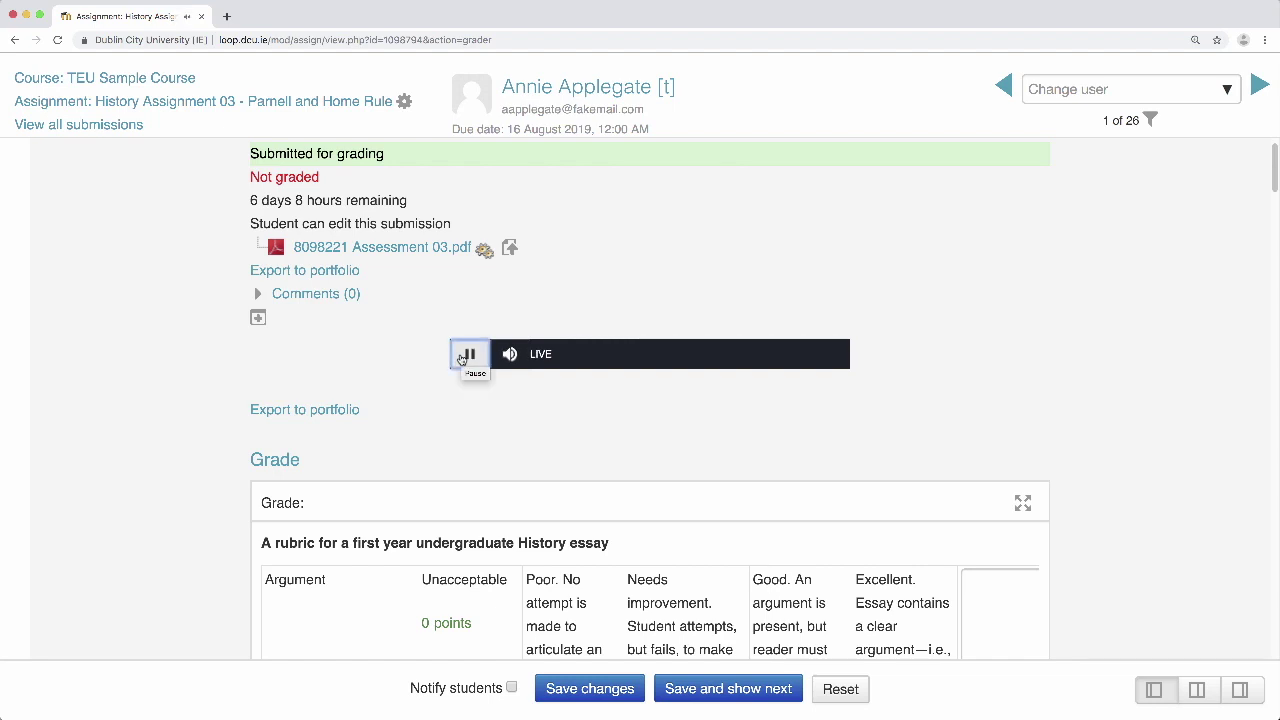